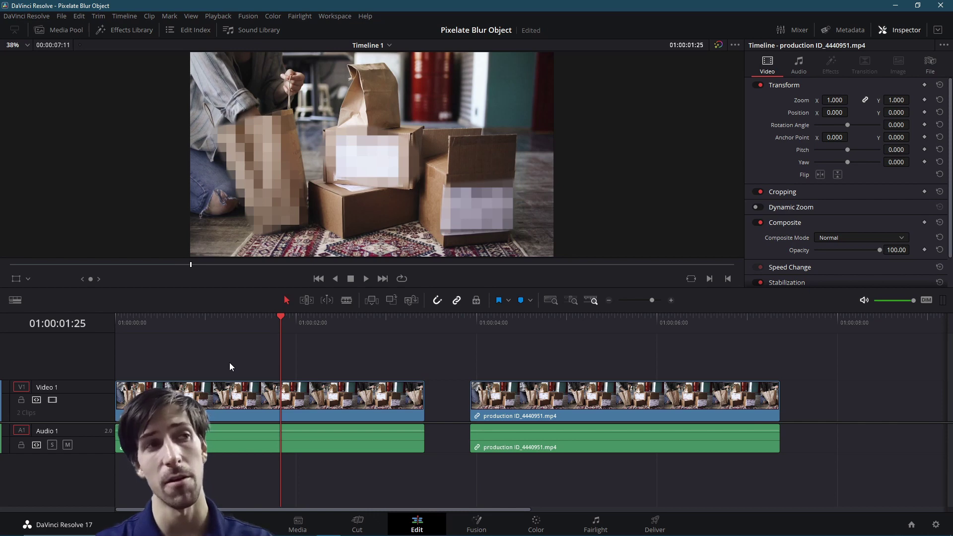
# Play back the first clip from an earlier frame to review the pixelated bag and labels
pyautogui.click(226, 320)
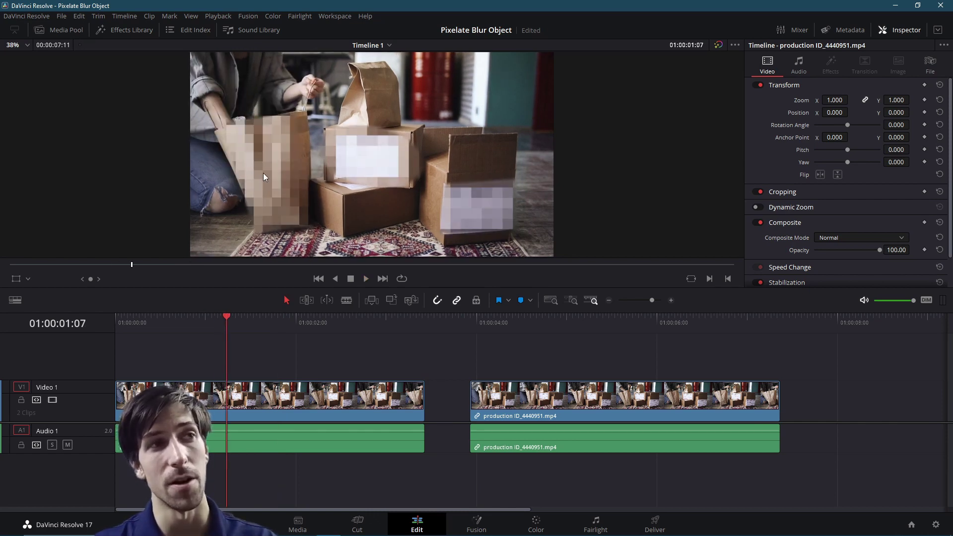
pyautogui.press('space')
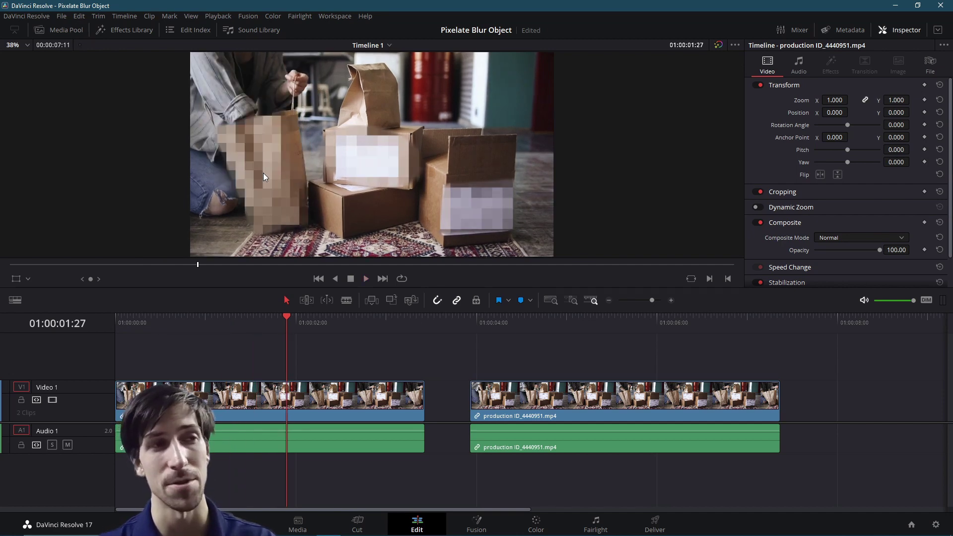
pyautogui.press('space')
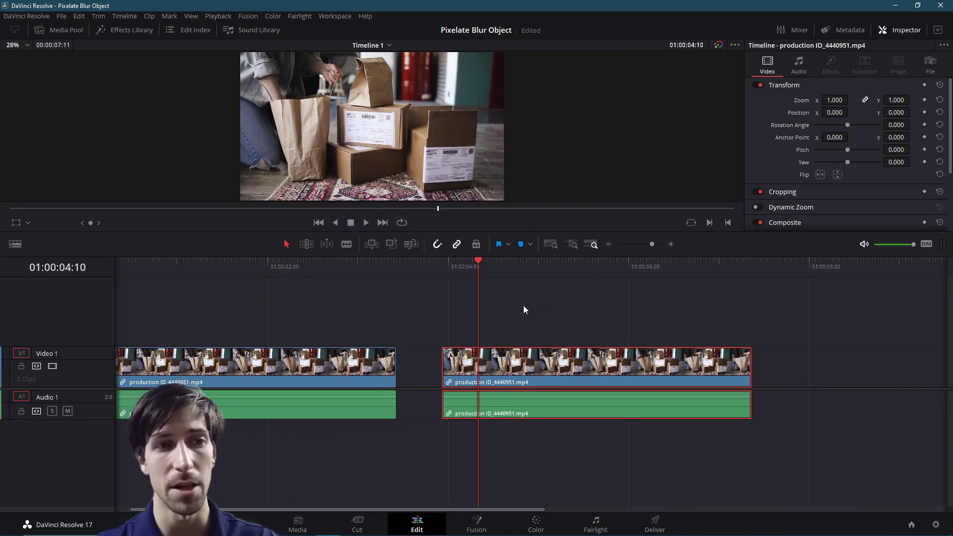
# Switch to the Color page for the second clip and bring up the power window shapes
pyautogui.click(536, 524)
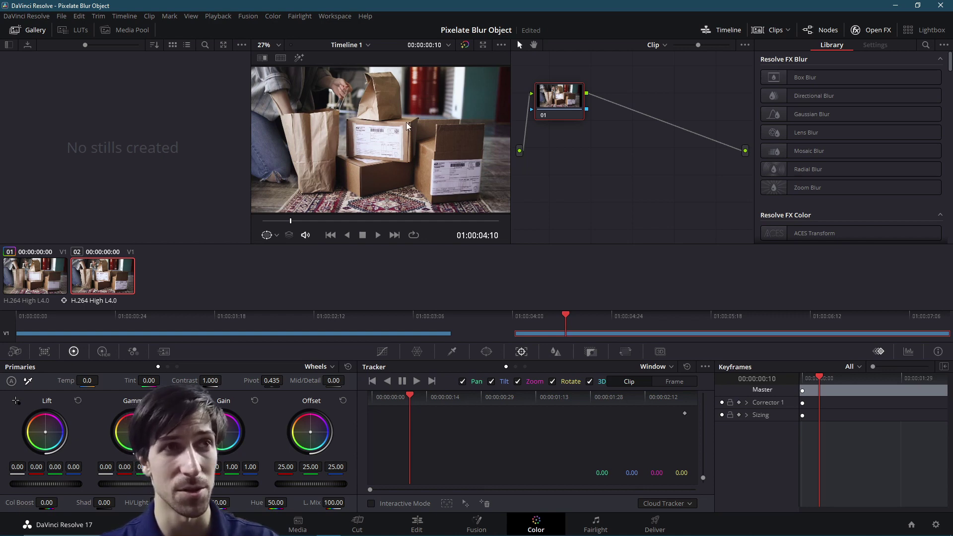
pyautogui.click(482, 352)
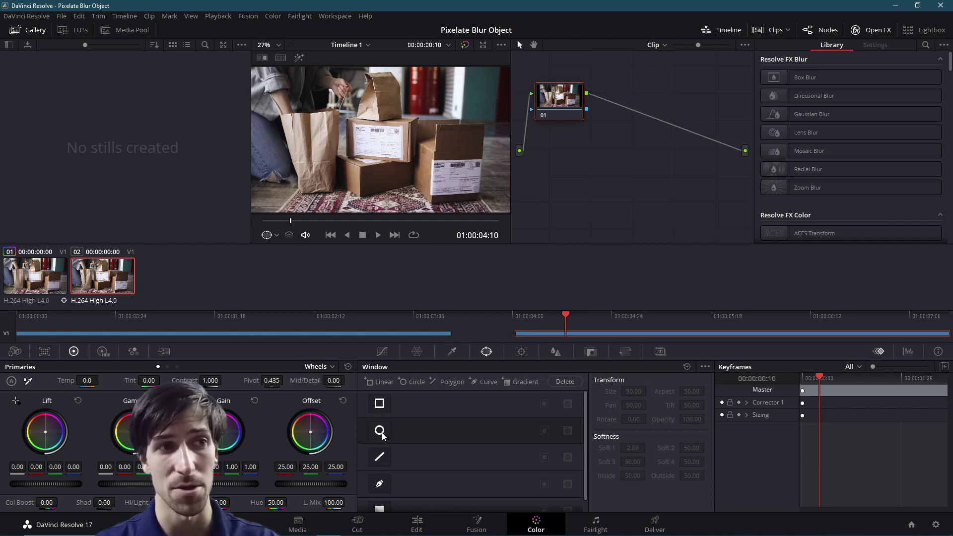
# Add a rectangle window and fit its corners around the middle box's shipping label
pyautogui.click(380, 406)
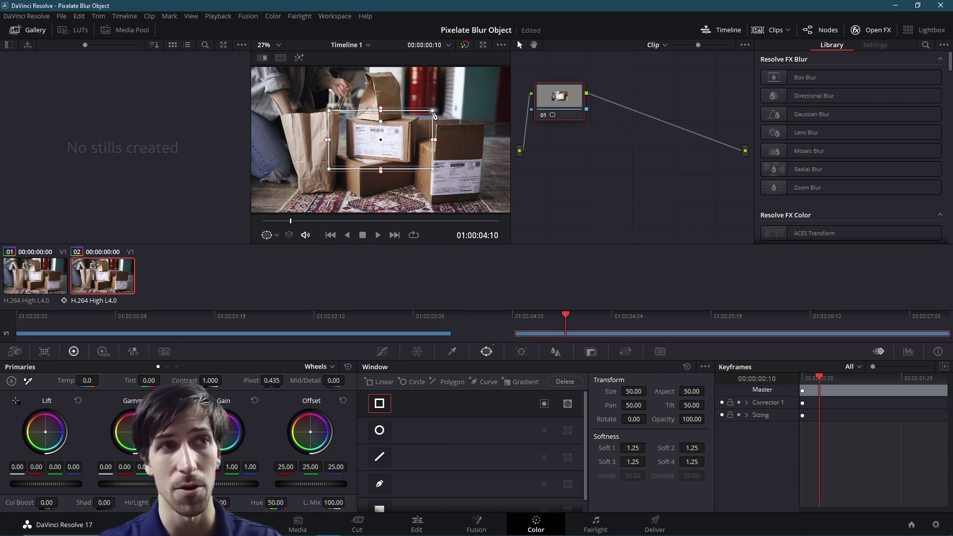
pyautogui.moveTo(433, 112); pyautogui.dragTo(408, 123)
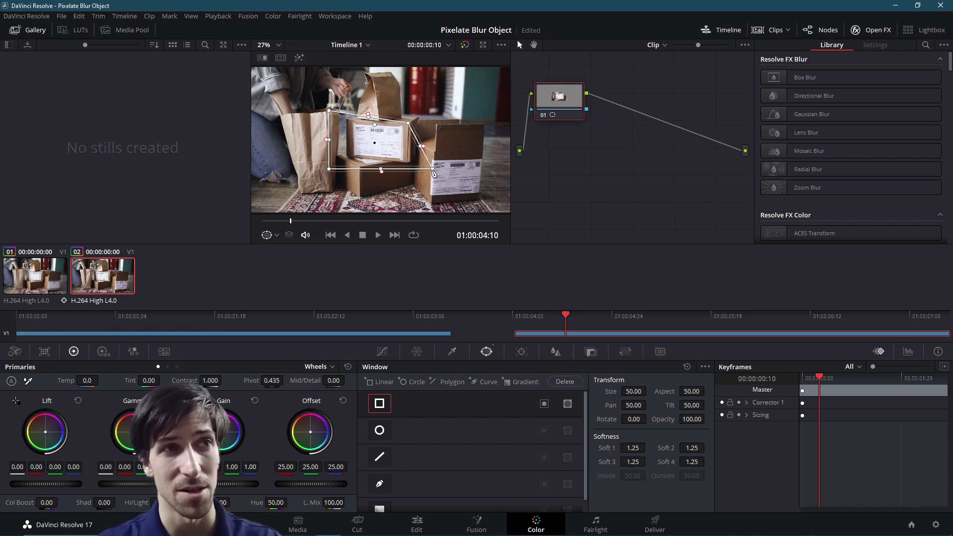
pyautogui.moveTo(434, 170); pyautogui.dragTo(407, 163)
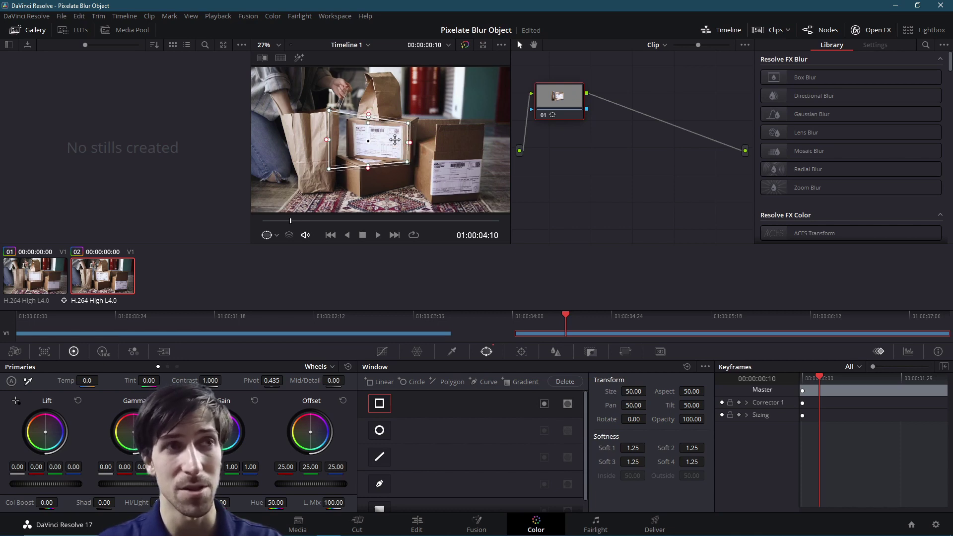
pyautogui.moveTo(331, 172); pyautogui.dragTo(350, 159)
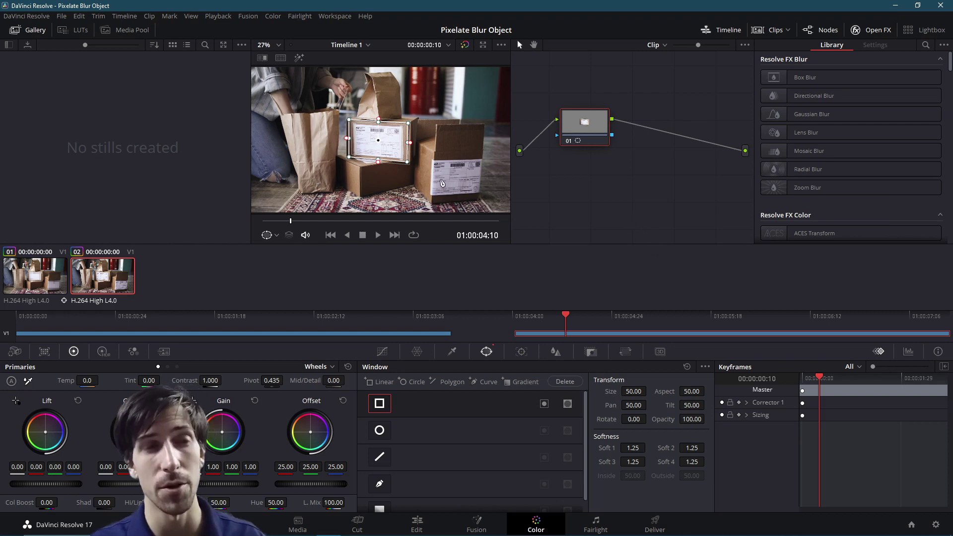
# Trace the right box's label with a closed four-point Curve window, undoing a stray Bezier point
pyautogui.click(379, 484)
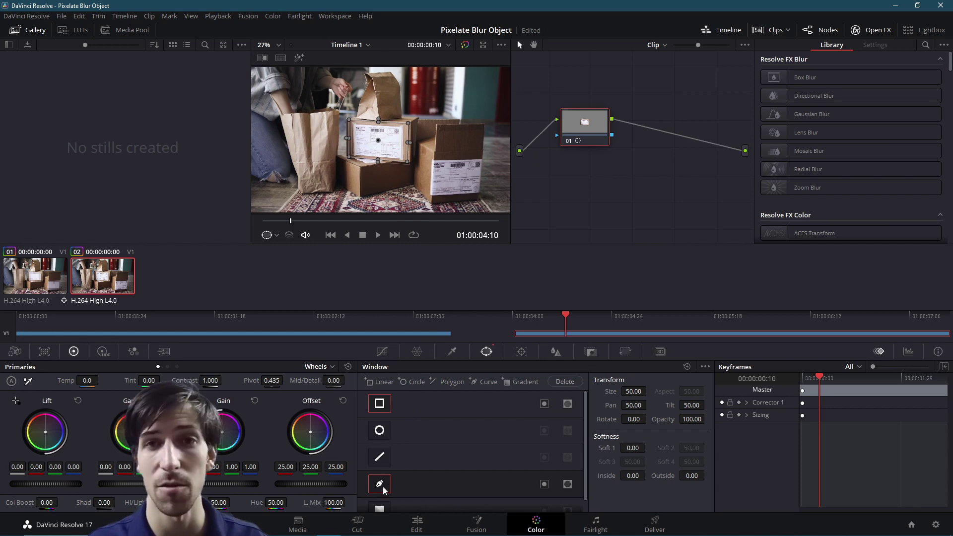
pyautogui.click(430, 161)
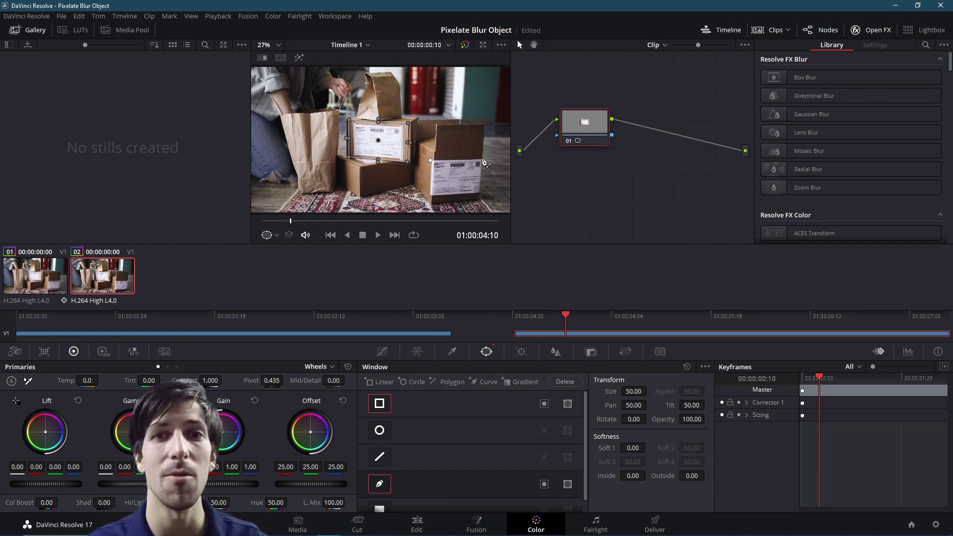
pyautogui.click(483, 159)
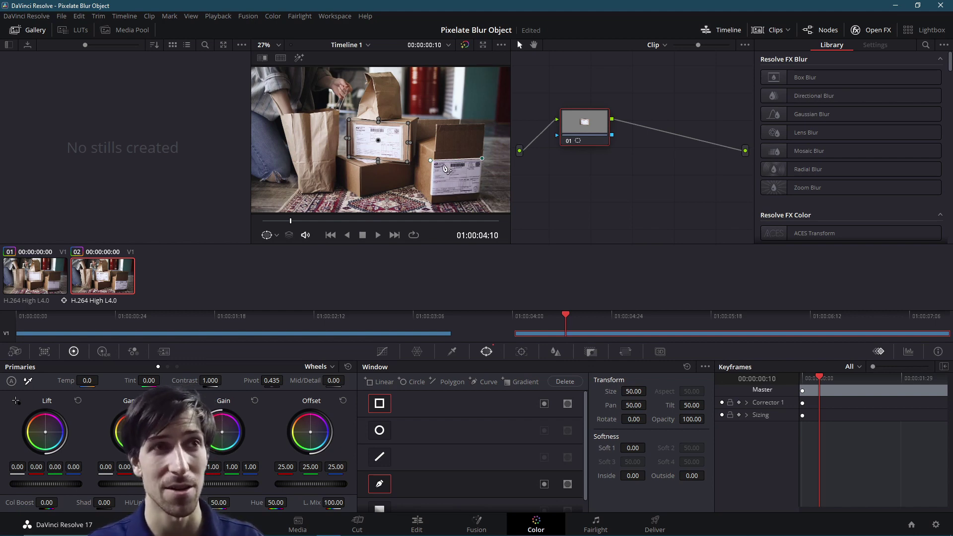
pyautogui.click(480, 194)
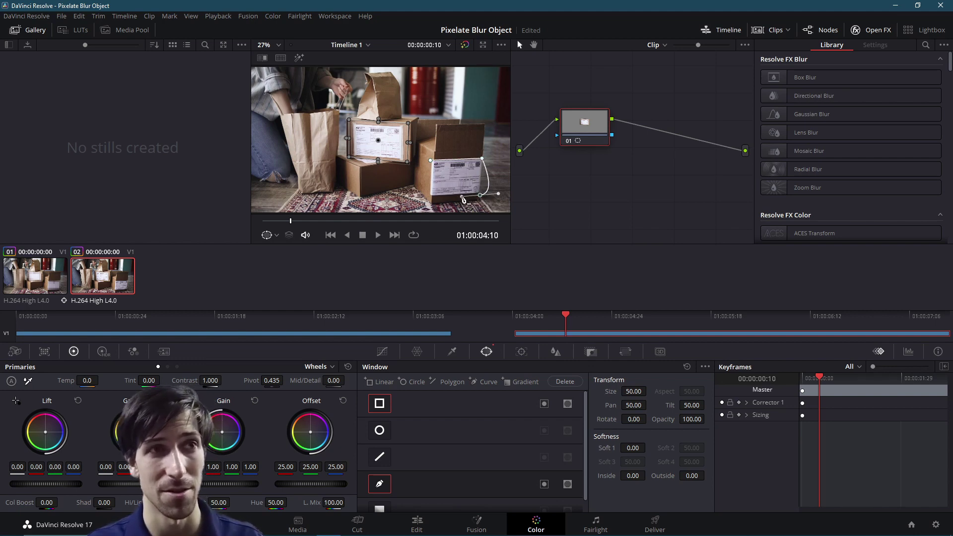
pyautogui.moveTo(474, 200); pyautogui.dragTo(462, 203)
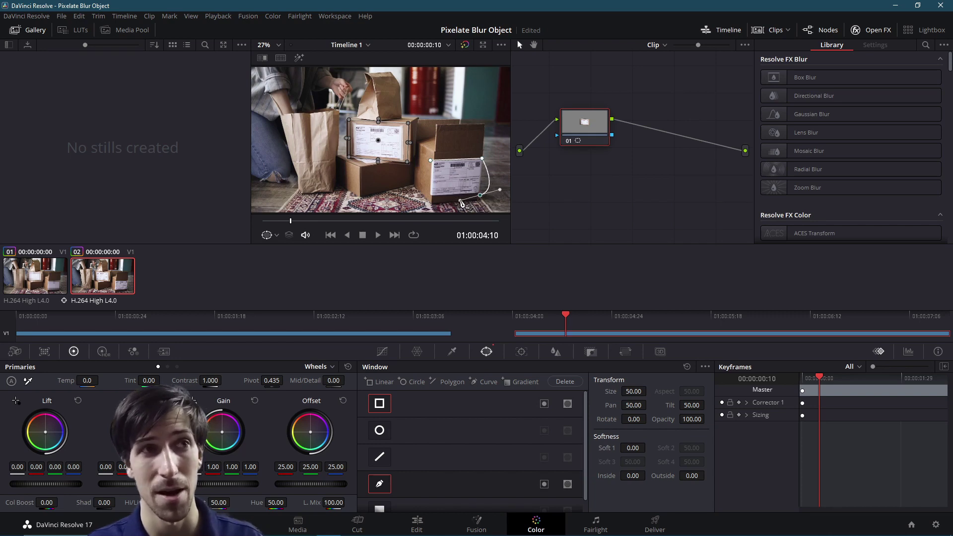
pyautogui.hotkey('ctrl', 'z')
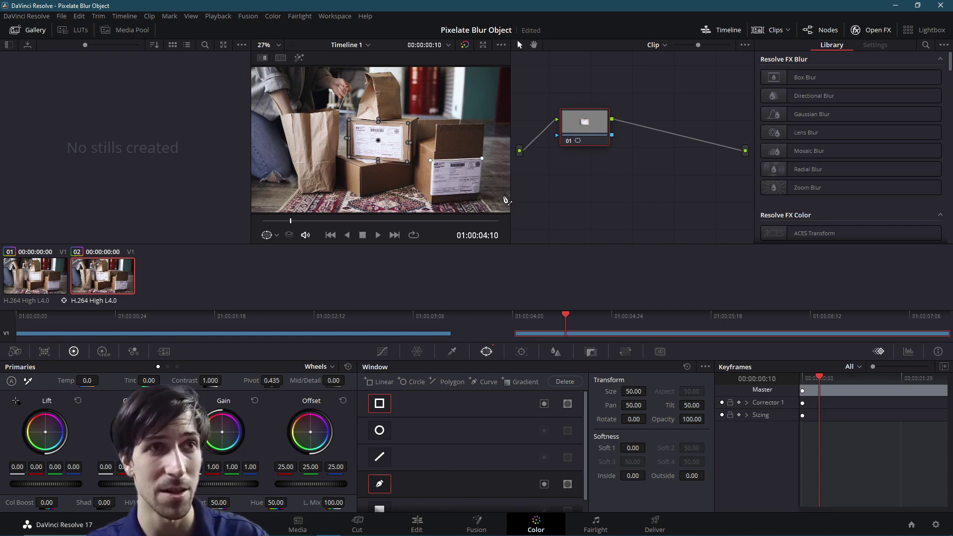
pyautogui.click(480, 194)
pyautogui.click(429, 195)
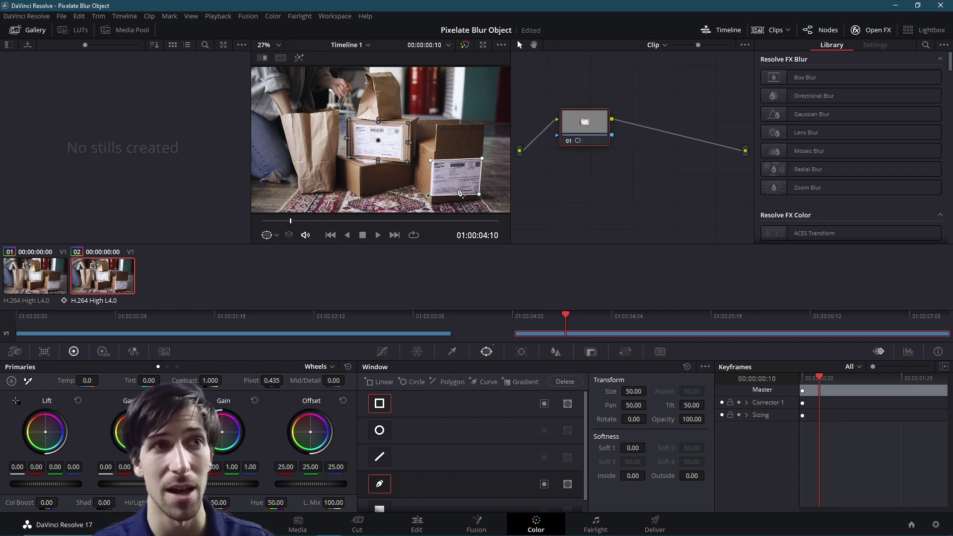
pyautogui.click(432, 161)
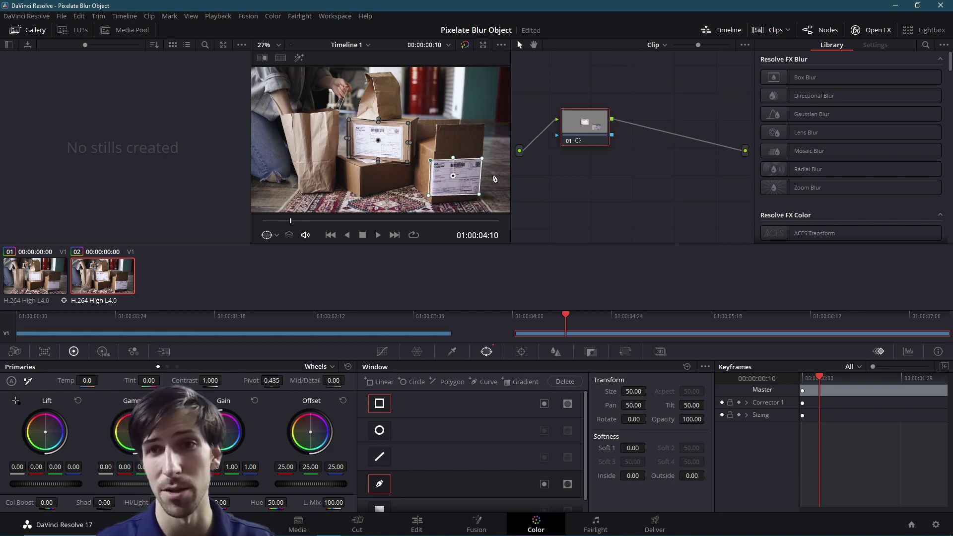
pyautogui.press('Up')
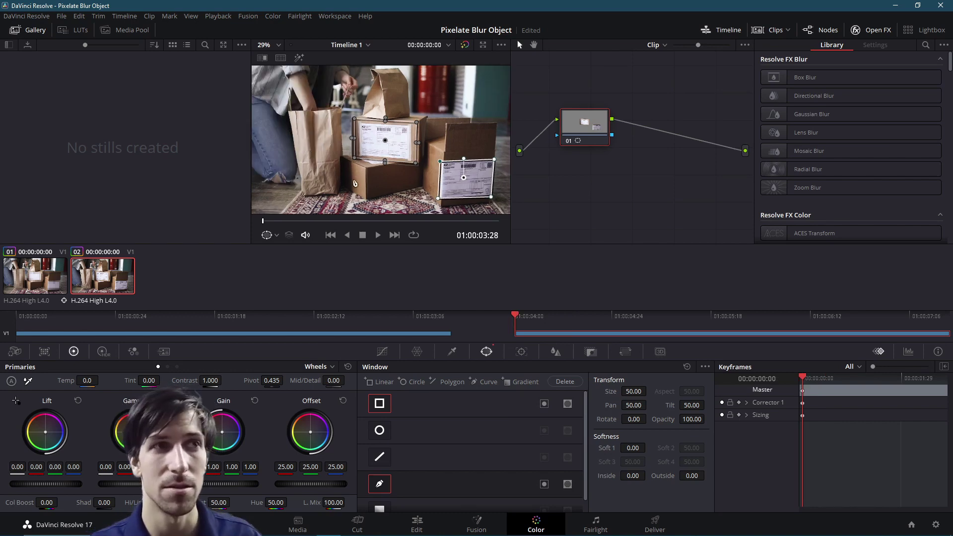
# Add another window, fit its corners onto the left paper bag, and soften Soft 3 to 1.34
pyautogui.click(384, 386)
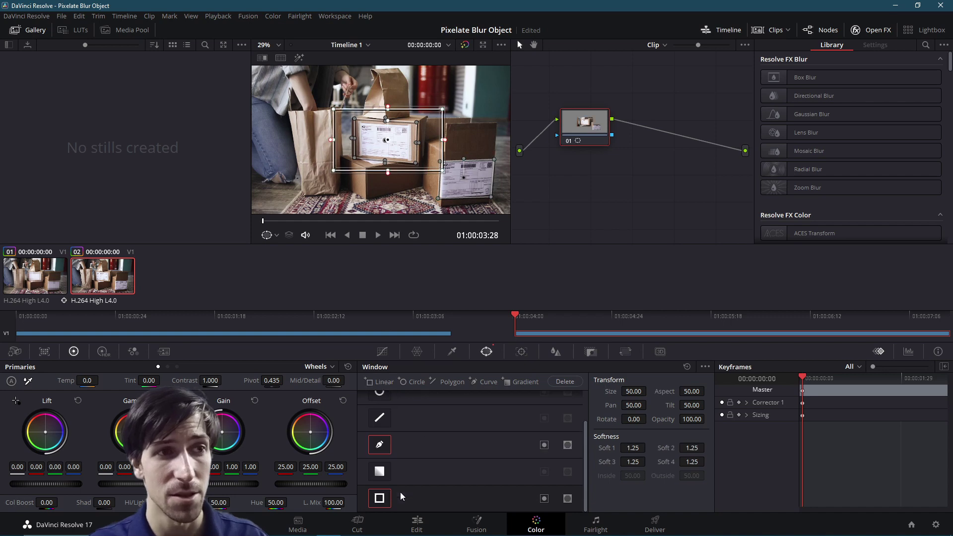
pyautogui.scroll(2, 405, 482)
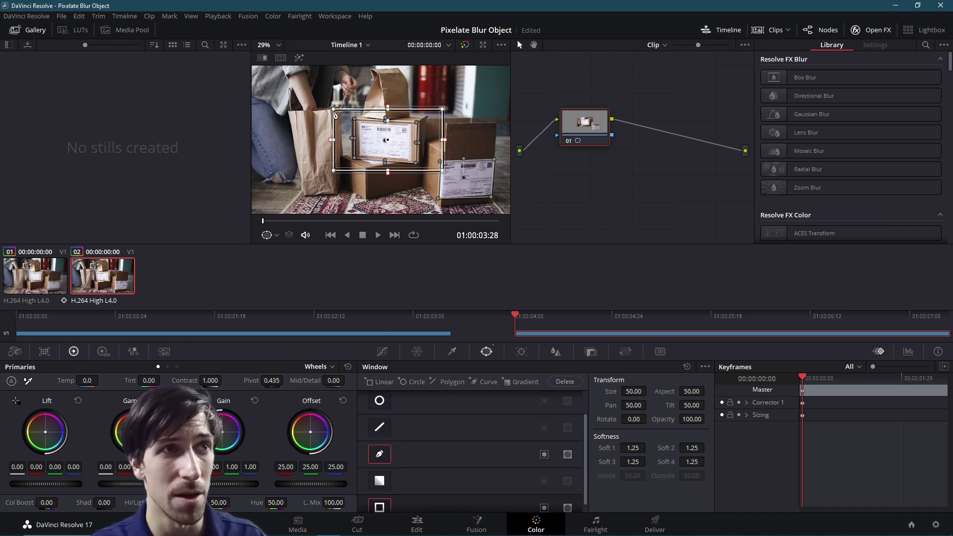
pyautogui.moveTo(333, 108); pyautogui.dragTo(289, 111)
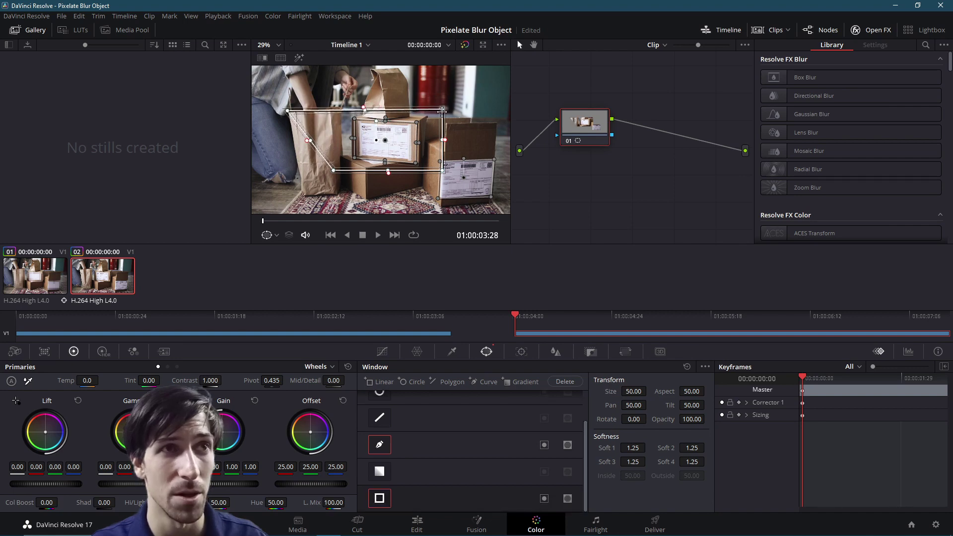
pyautogui.moveTo(442, 109); pyautogui.dragTo(339, 110)
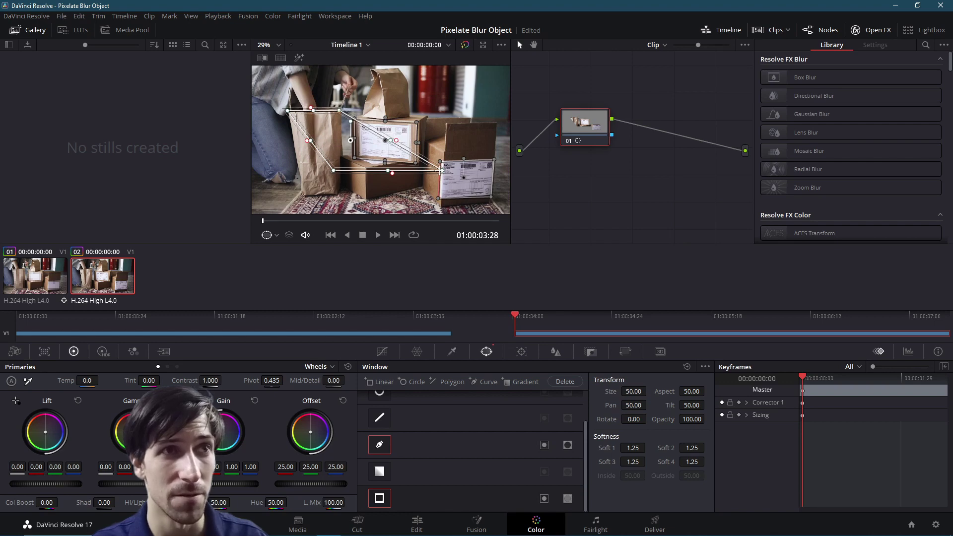
pyautogui.moveTo(442, 170); pyautogui.dragTo(338, 193)
pyautogui.moveTo(341, 154); pyautogui.dragTo(343, 153)
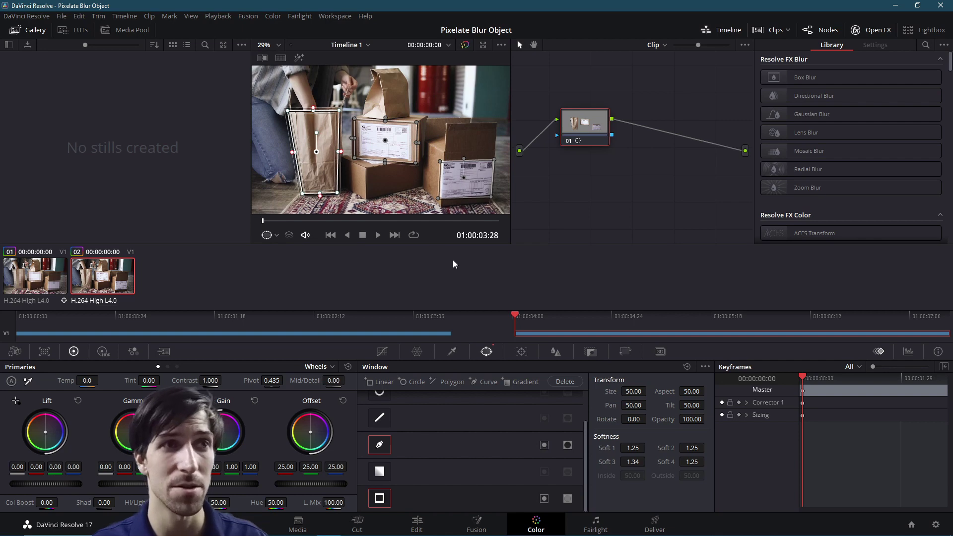
# Track the bag window forward through the clip, then replay from the first frame to check
pyautogui.click(527, 349)
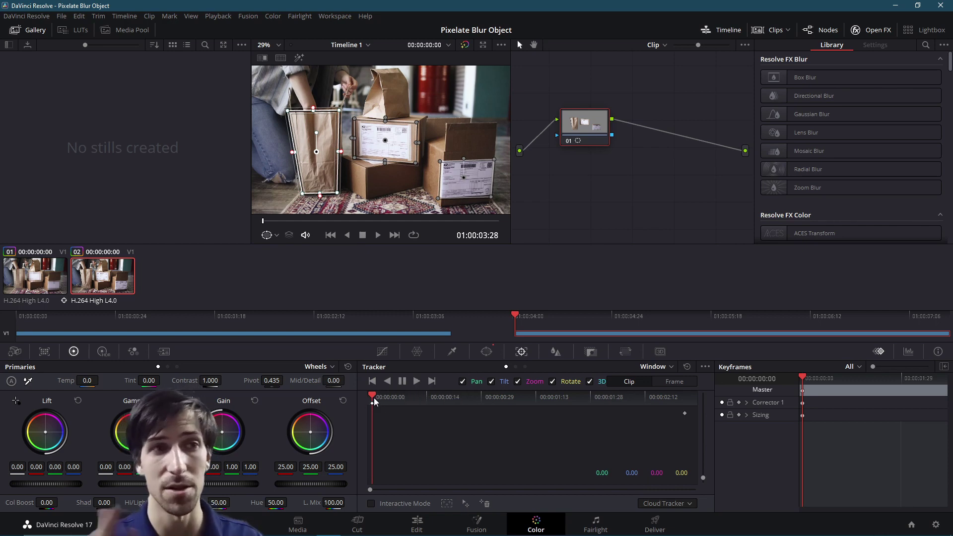
pyautogui.click(421, 385)
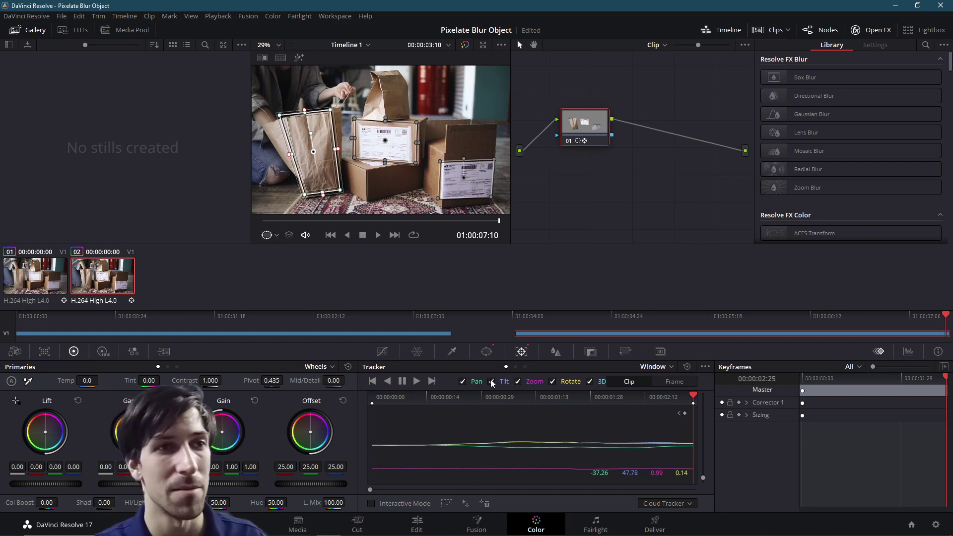
pyautogui.click(330, 235)
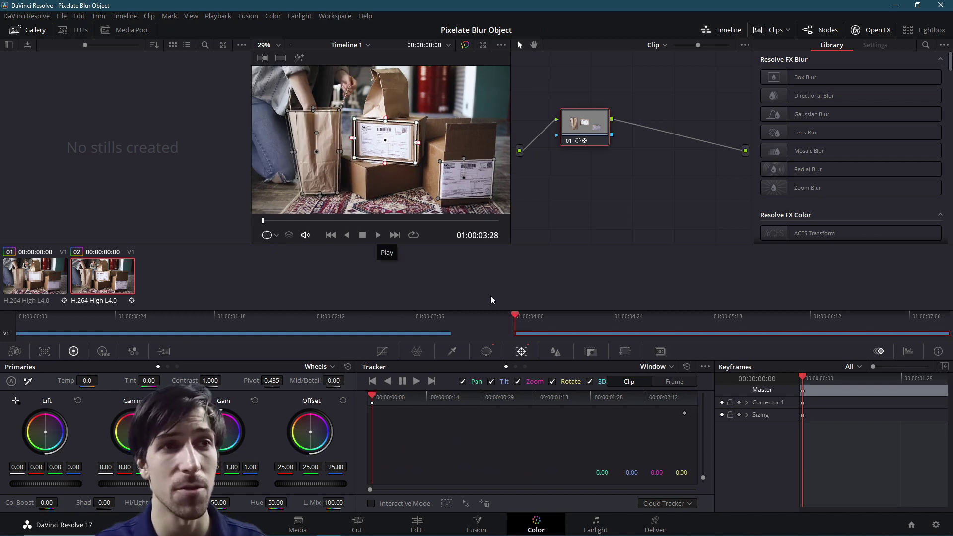
pyautogui.click(377, 237)
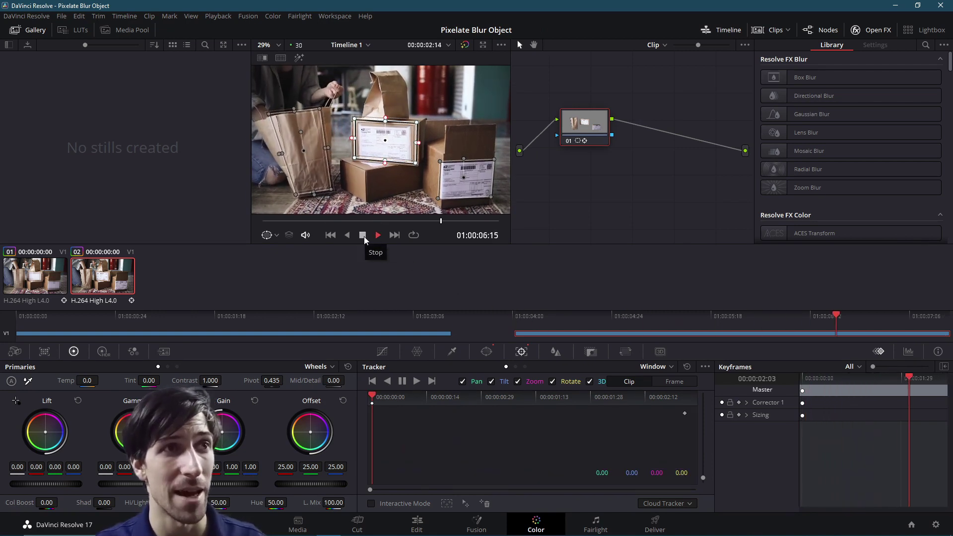
pyautogui.click(364, 236)
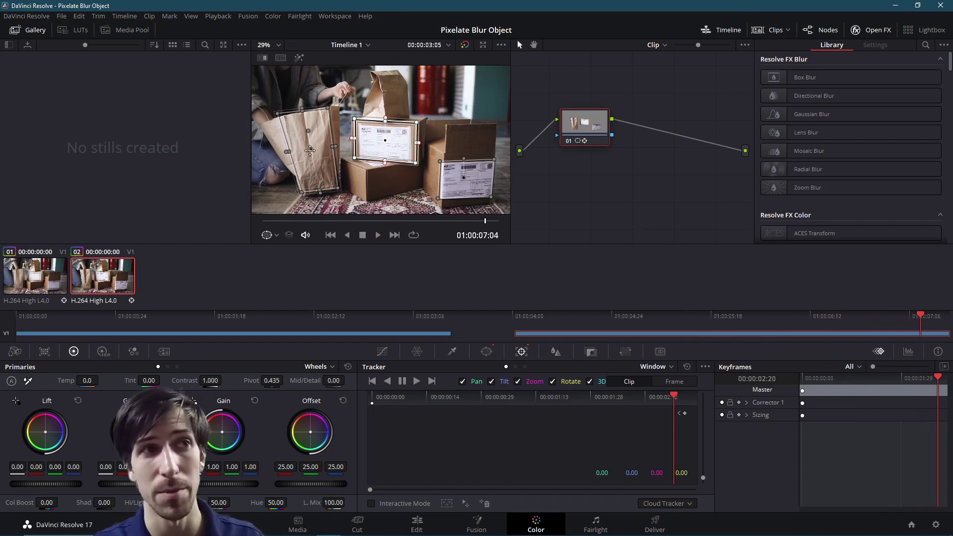
# Reposition node 01, apply Mosaic Blur to it, and lower Pixel Frequency to 29.4
pyautogui.moveTo(617, 176); pyautogui.dragTo(635, 183)
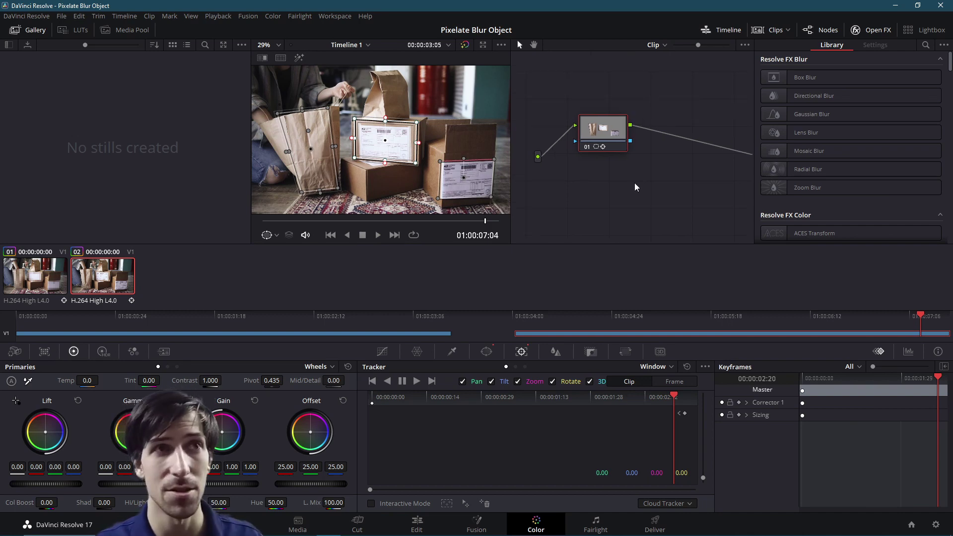
pyautogui.moveTo(627, 121); pyautogui.dragTo(646, 135)
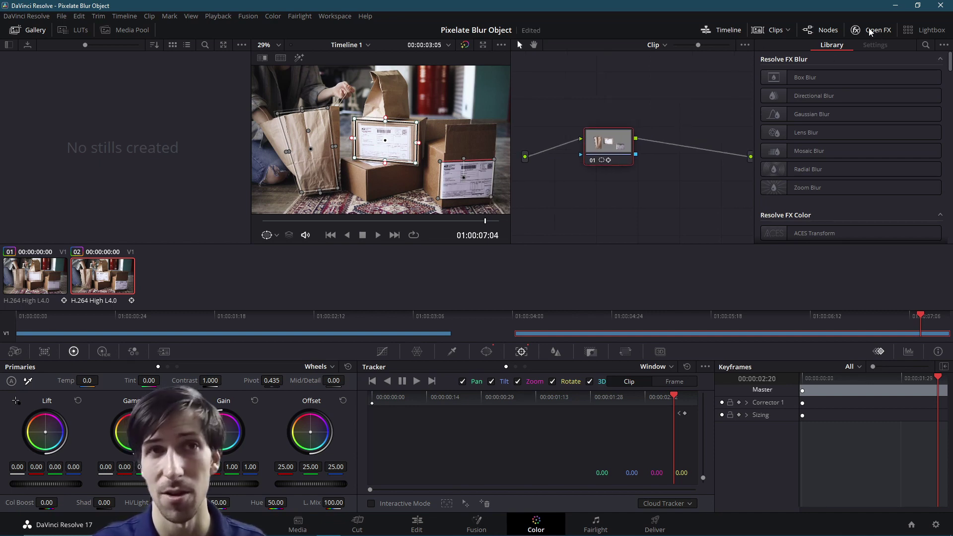
pyautogui.scroll(-15, 852, 149)
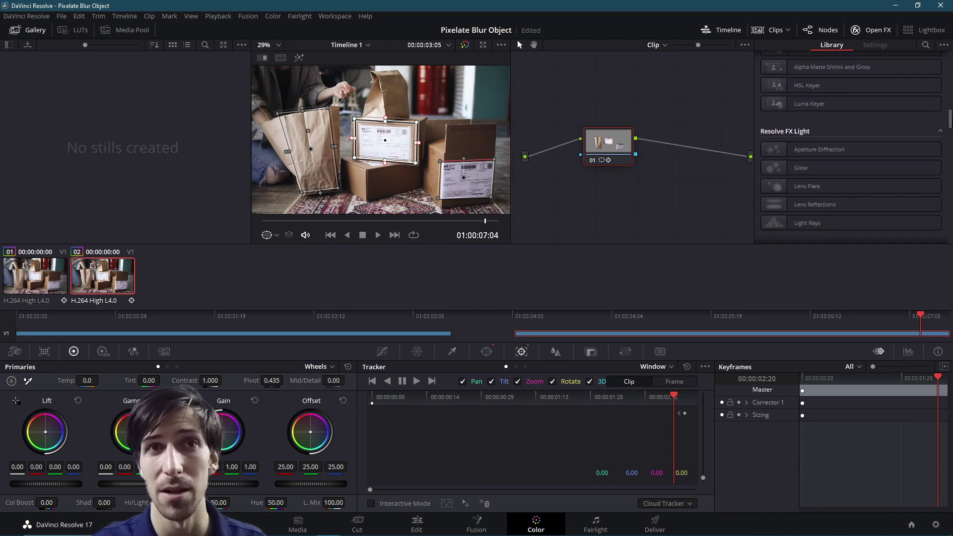
pyautogui.scroll(15, 852, 149)
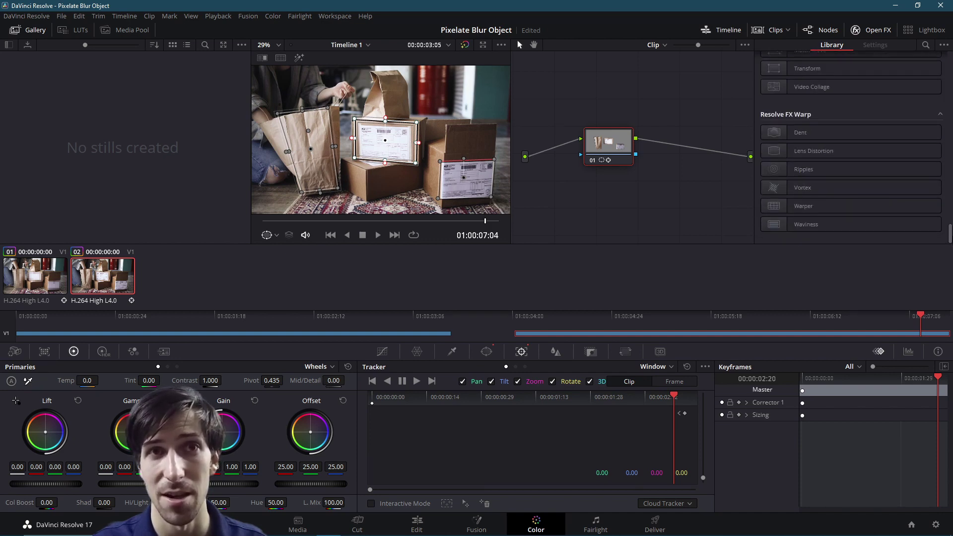
pyautogui.scroll(2, 844, 129)
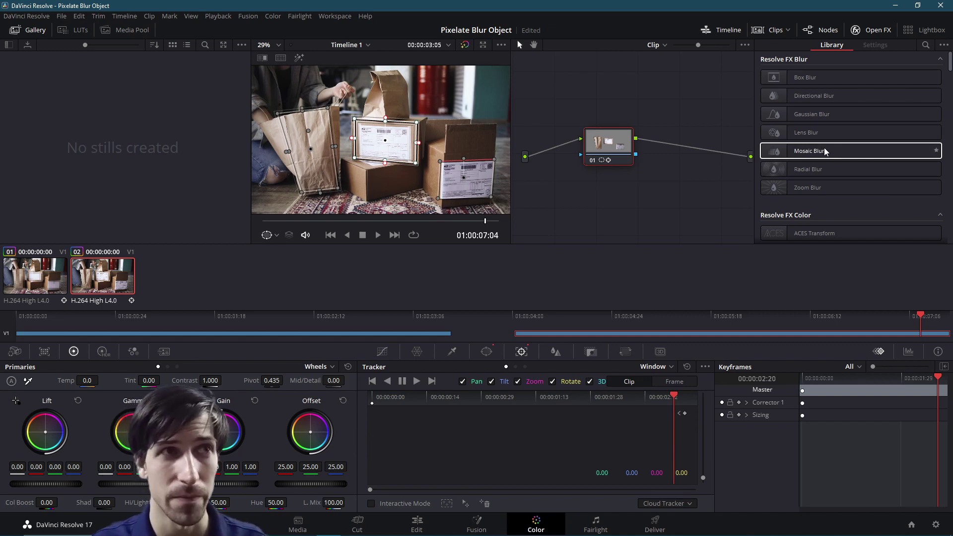
pyautogui.moveTo(826, 151); pyautogui.dragTo(601, 145)
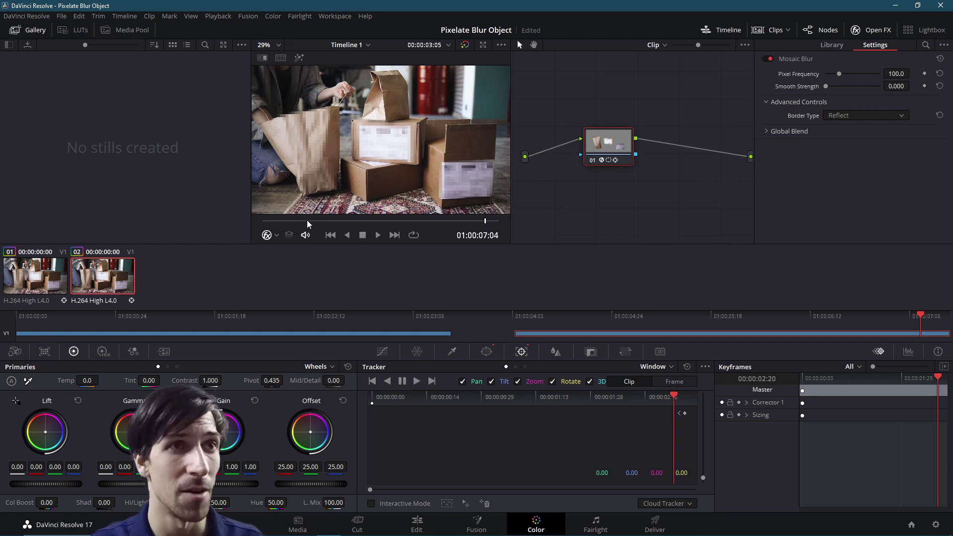
pyautogui.moveTo(306, 219); pyautogui.dragTo(498, 224)
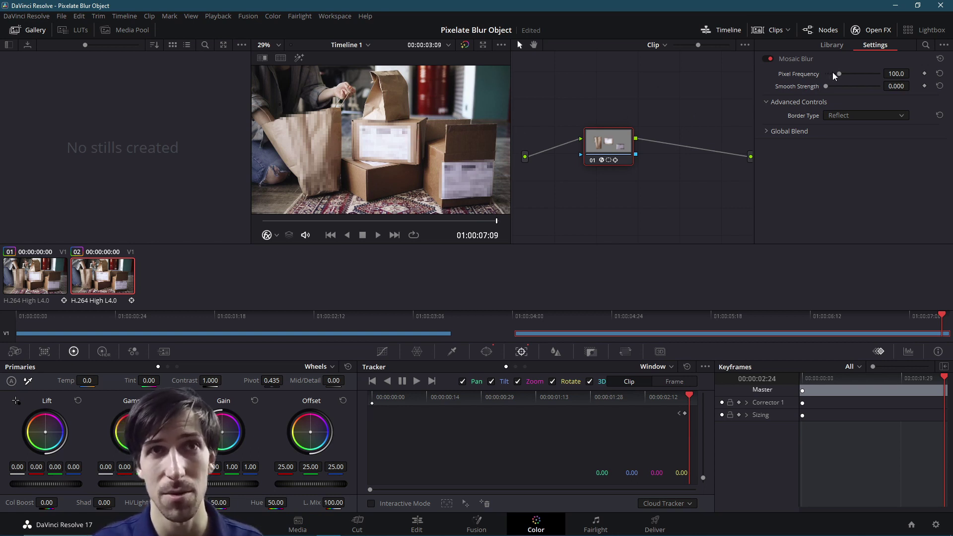
pyautogui.moveTo(839, 72); pyautogui.dragTo(830, 79)
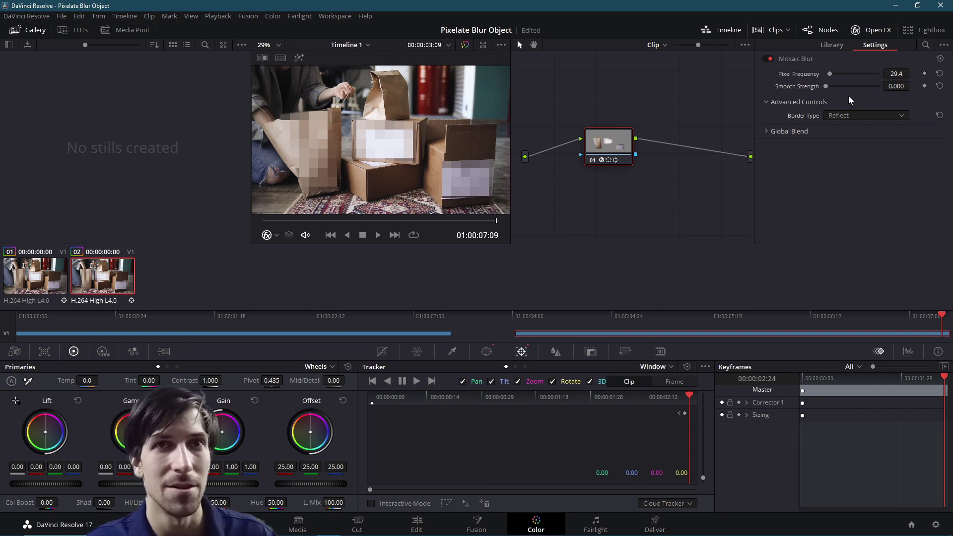
# Save the project and, after testing Smooth Strength, set it back to 0.000 in Mosaic Blur
pyautogui.hotkey('ctrl', 's')
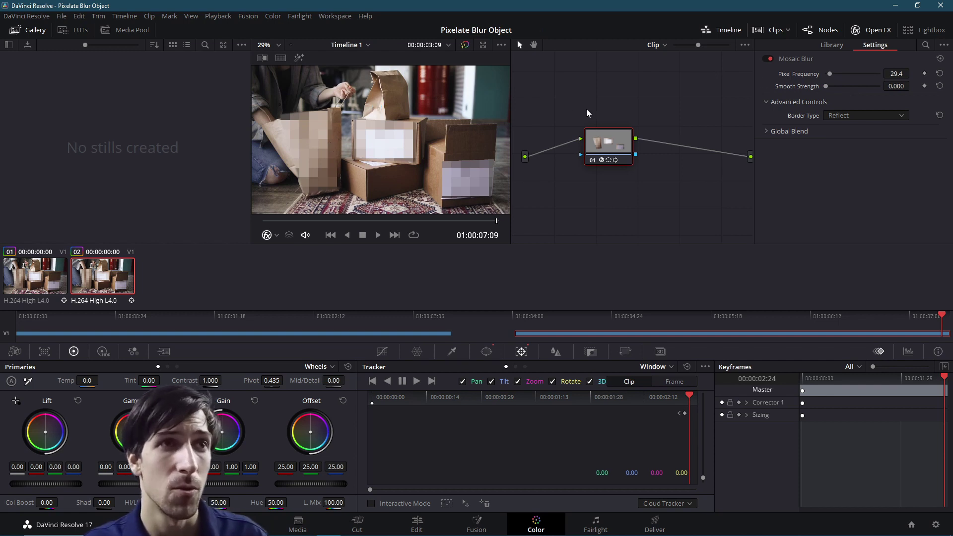
pyautogui.moveTo(824, 86); pyautogui.dragTo(865, 85)
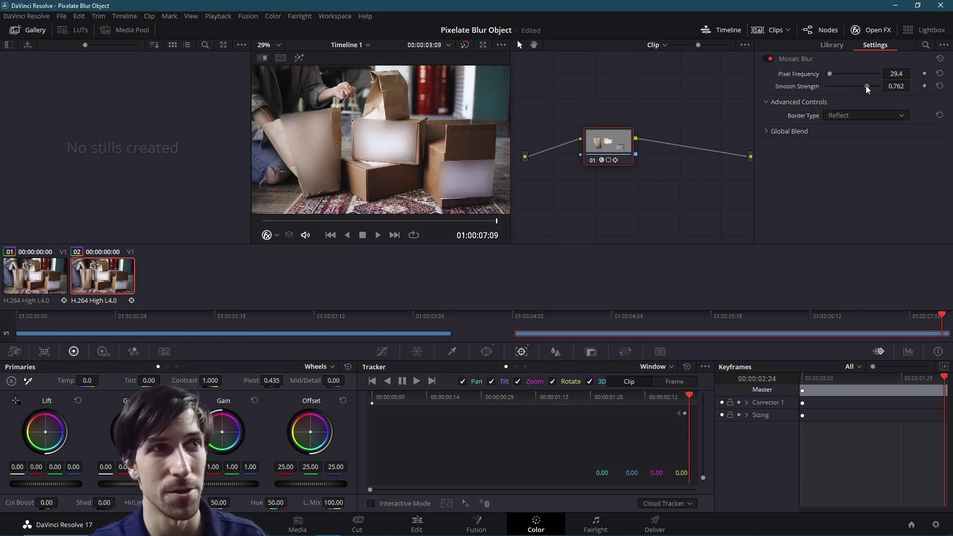
pyautogui.moveTo(866, 85); pyautogui.dragTo(785, 91)
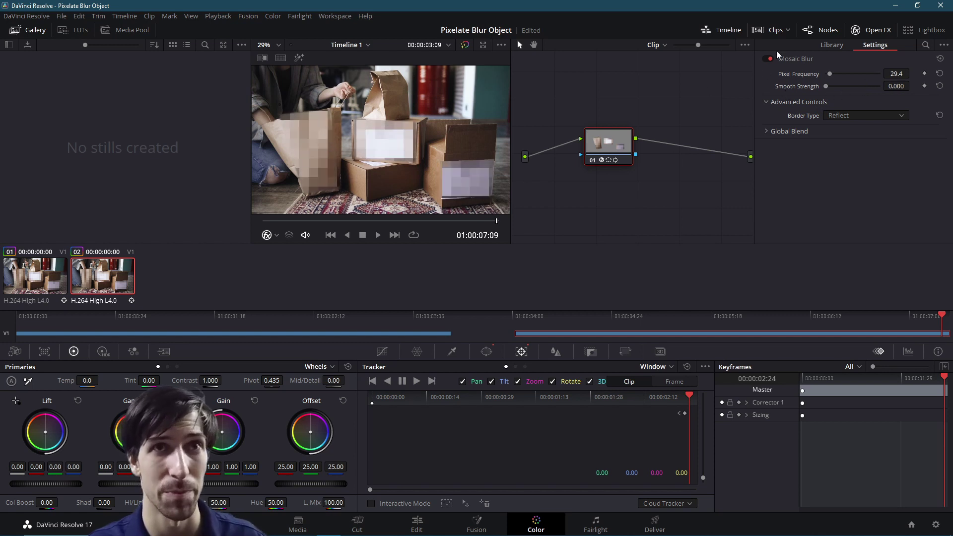
pyautogui.click(843, 44)
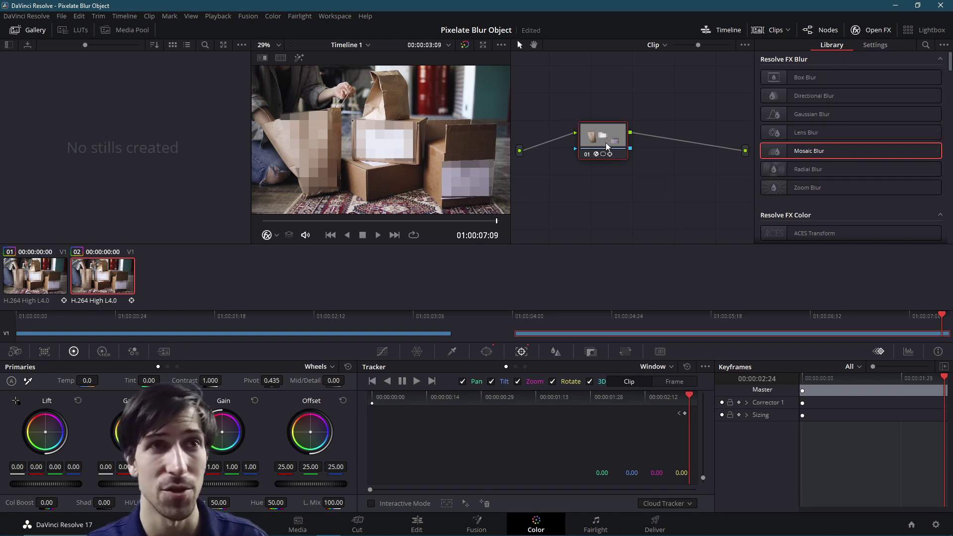
pyautogui.click(875, 45)
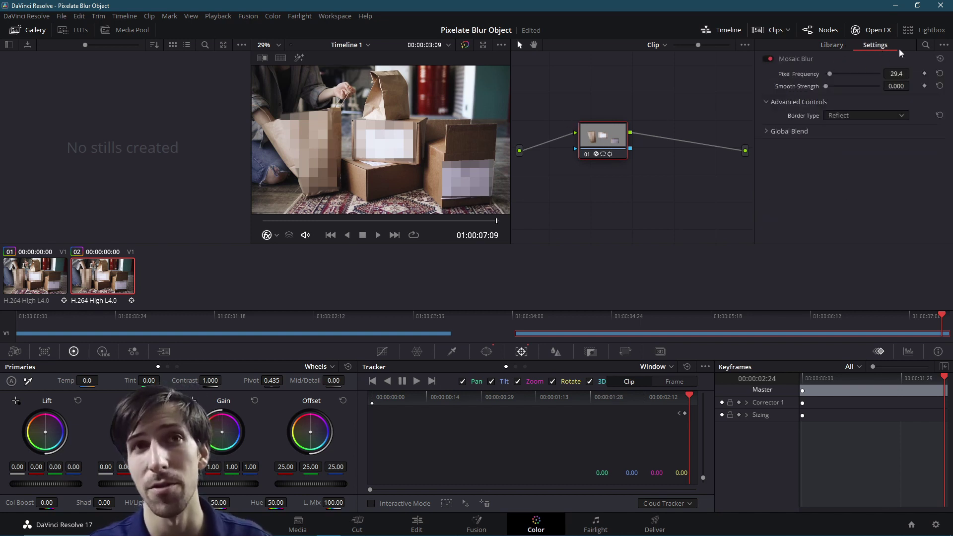